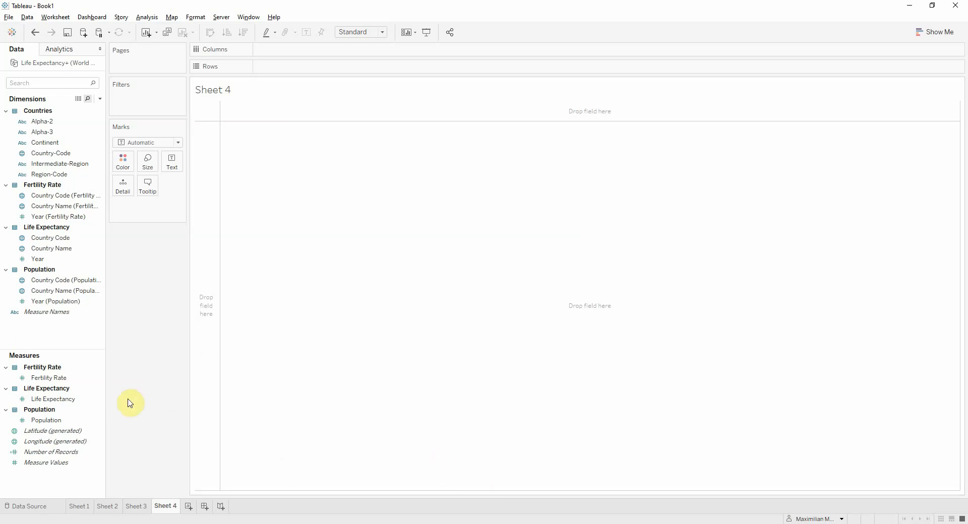
Build a scatter plot with average Fertility Rate on Columns and average Life Expectancy on Rows
{"action": "left_click", "coordinate": [59, 403]}
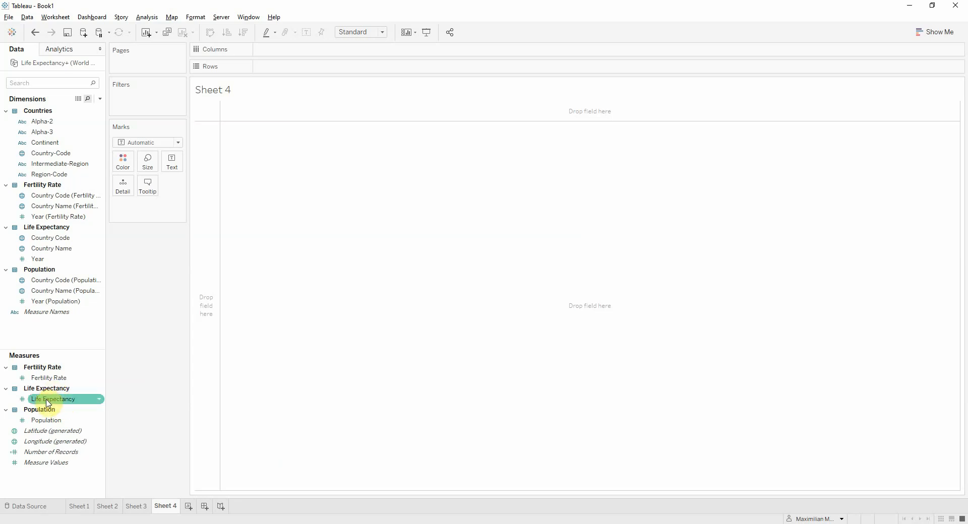
{"action": "mouse_move", "coordinate": [48, 404]}
{"action": "left_mouse_down"}
{"action": "mouse_move", "coordinate": [233, 326]}
{"action": "mouse_move", "coordinate": [276, 55]}
{"action": "left_mouse_up"}
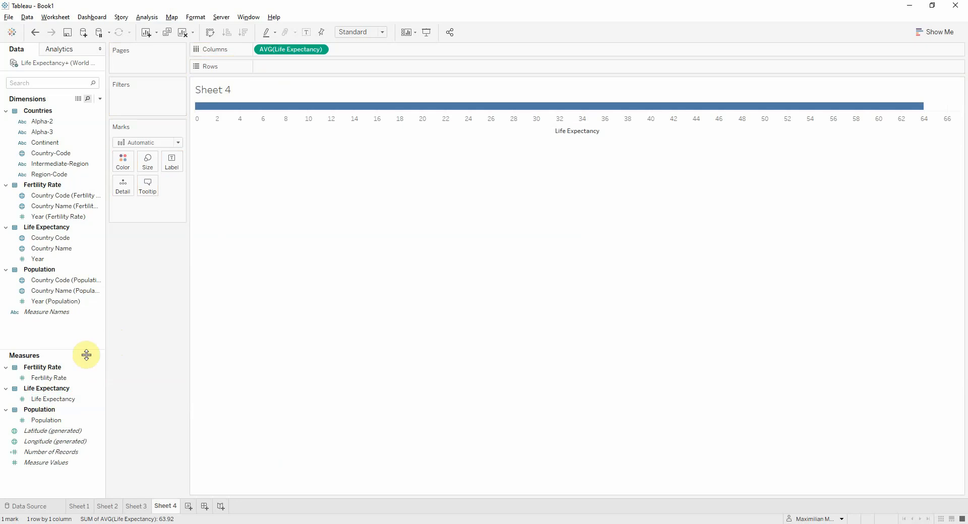
{"action": "left_click", "coordinate": [44, 382]}
{"action": "left_click_drag", "start_coordinate": [44, 381], "coordinate": [274, 67]}
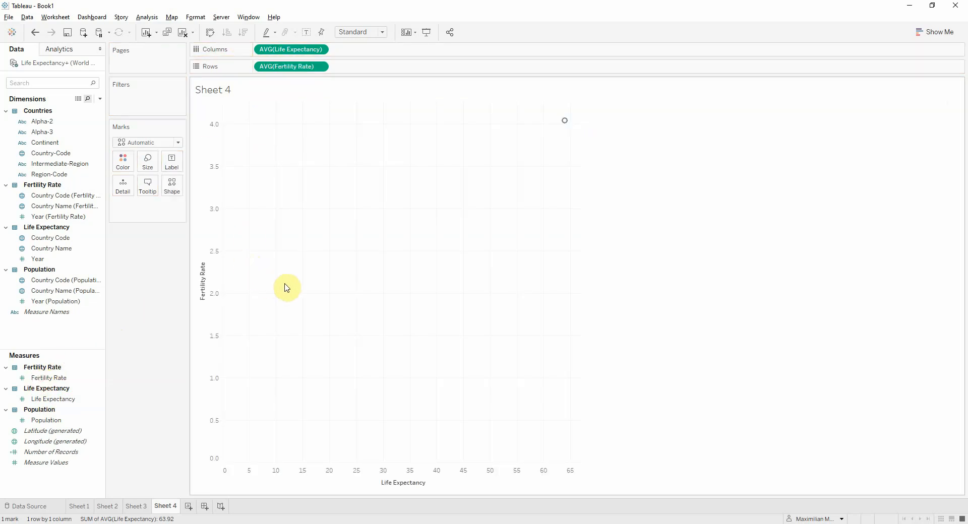
{"action": "left_click", "coordinate": [210, 35]}
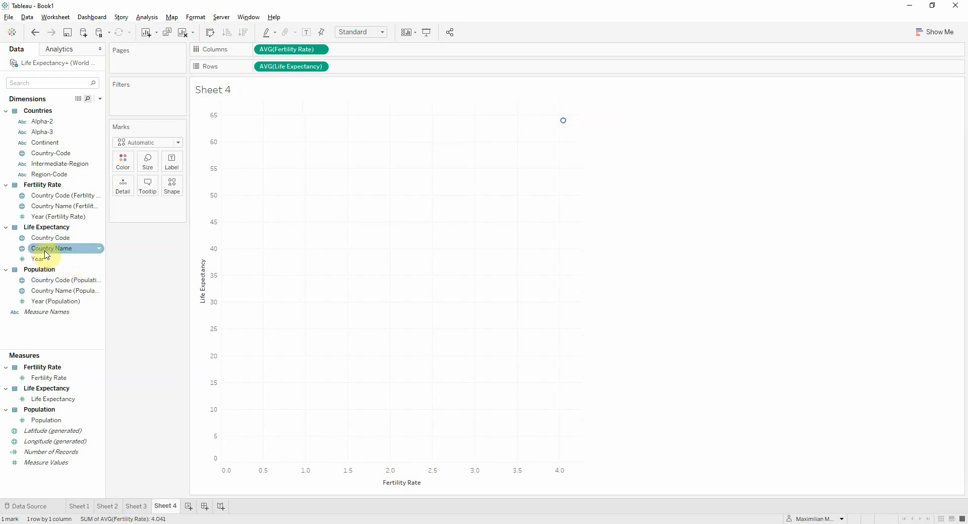
Break the scatter plot down by the Life Expectancy table's Country Name as detail and fit it to Entire View
{"action": "left_click_drag", "start_coordinate": [39, 253], "coordinate": [126, 192]}
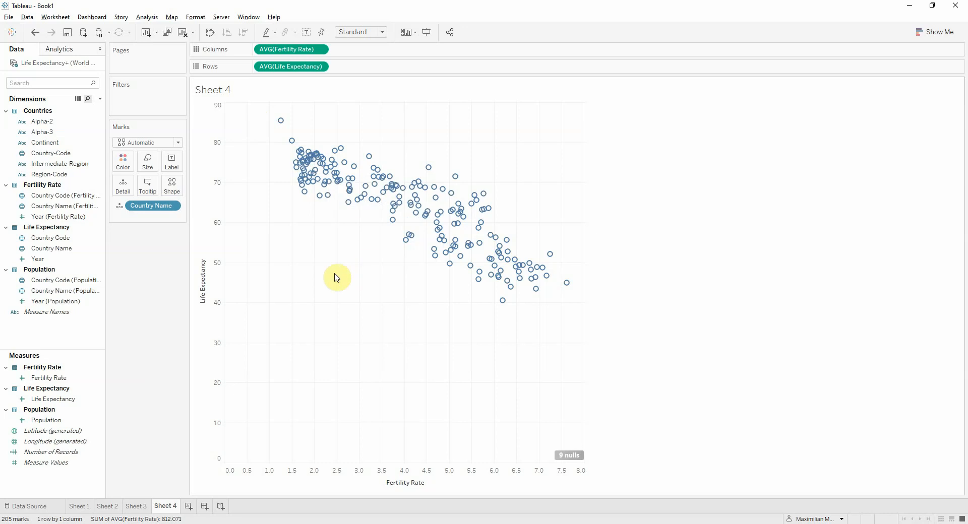
{"action": "left_click", "coordinate": [359, 32]}
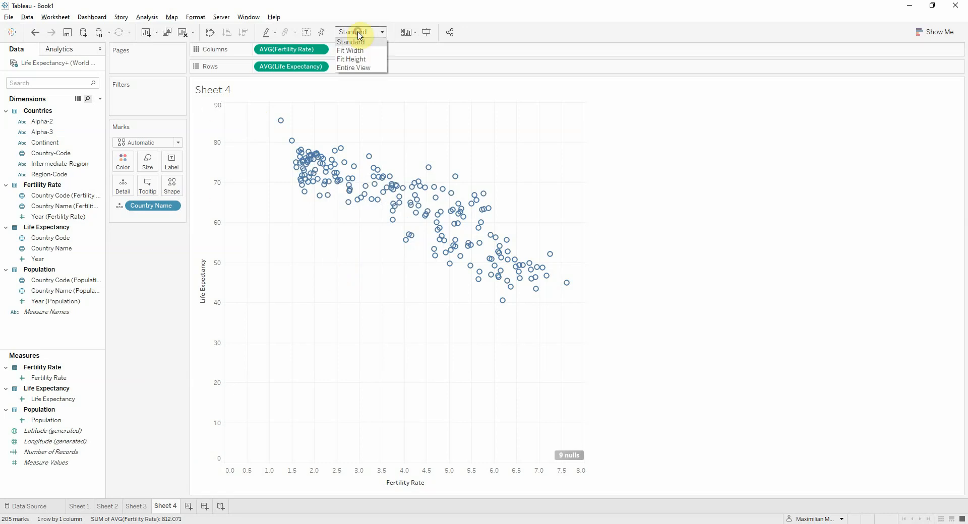
{"action": "left_click", "coordinate": [366, 71]}
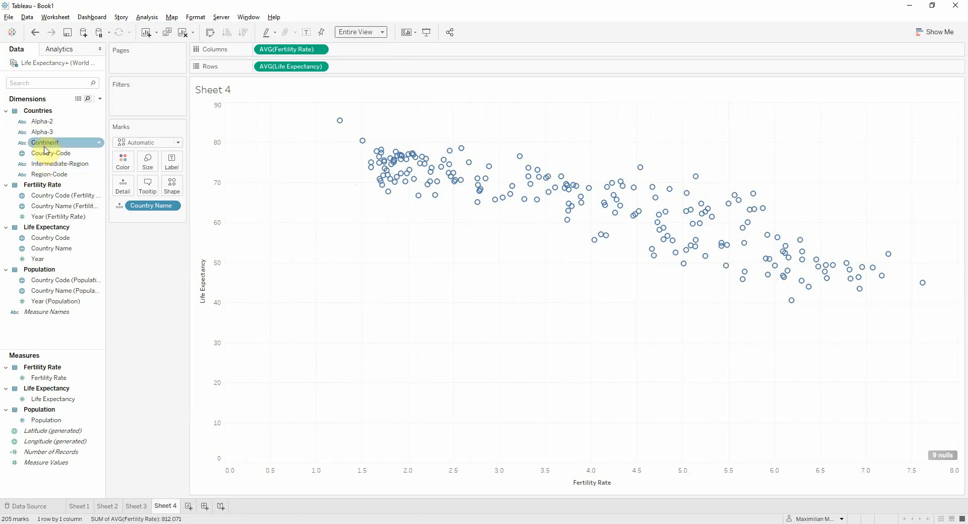
Color the country marks by Continent and size them by Population
{"action": "left_click_drag", "start_coordinate": [45, 142], "coordinate": [123, 161]}
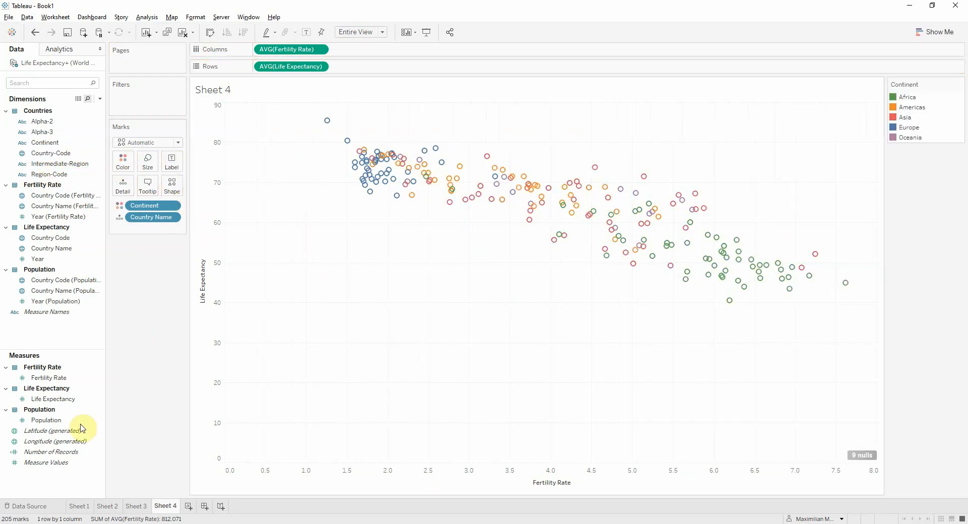
{"action": "left_click", "coordinate": [56, 421]}
{"action": "left_click_drag", "start_coordinate": [61, 426], "coordinate": [147, 161]}
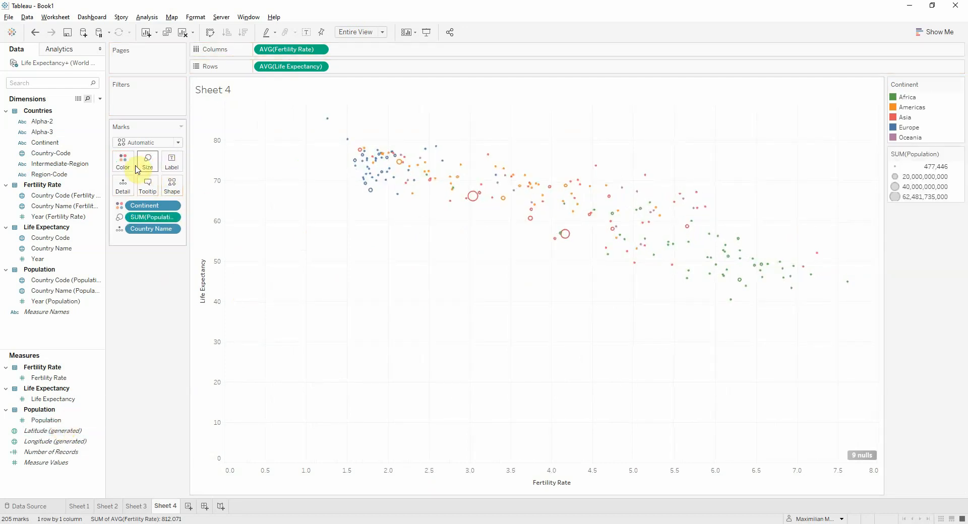
Change the mark type to Circle and set the color opacity to 59%
{"action": "left_click", "coordinate": [135, 144]}
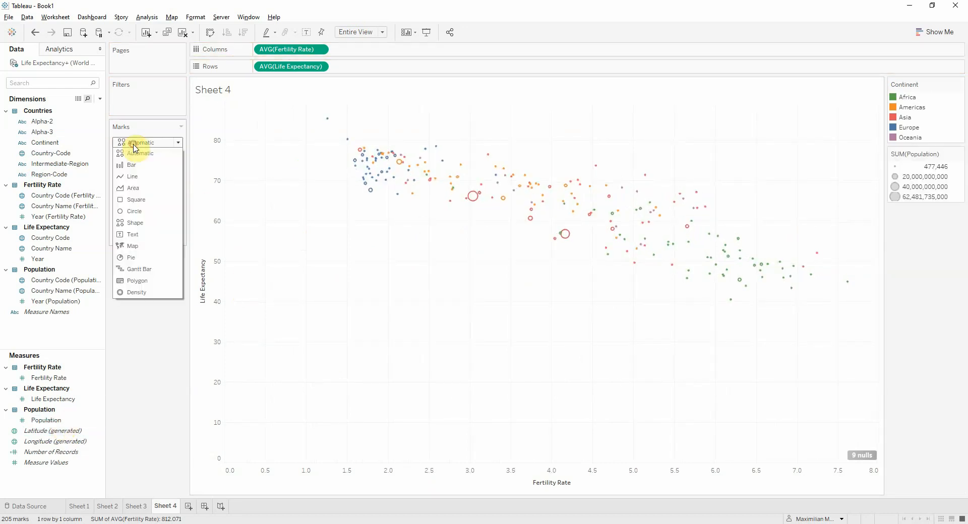
{"action": "left_click", "coordinate": [139, 215]}
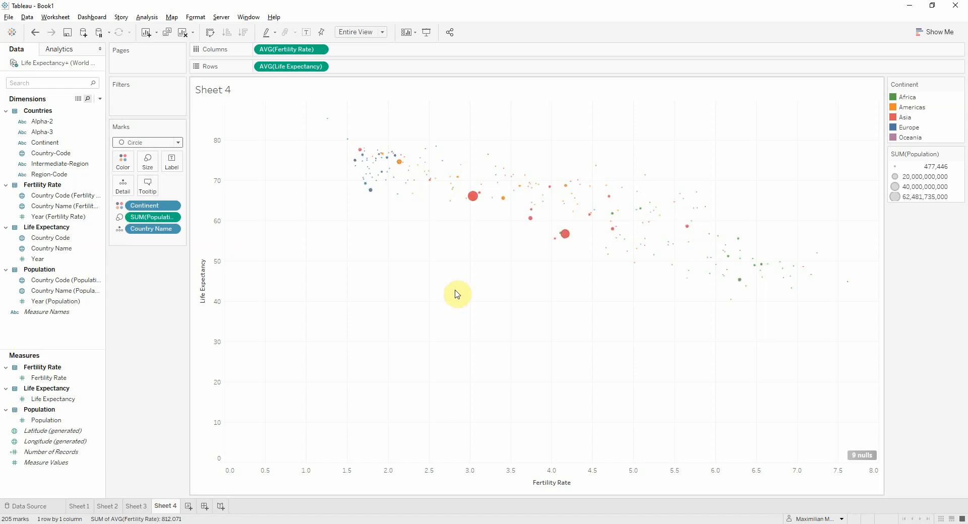
{"action": "left_click", "coordinate": [123, 166]}
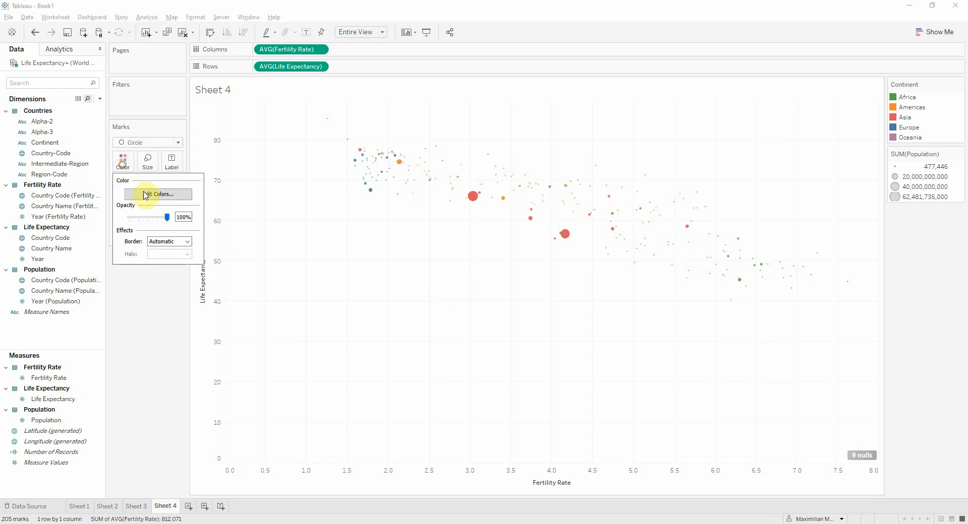
{"action": "left_click_drag", "start_coordinate": [168, 222], "coordinate": [153, 221]}
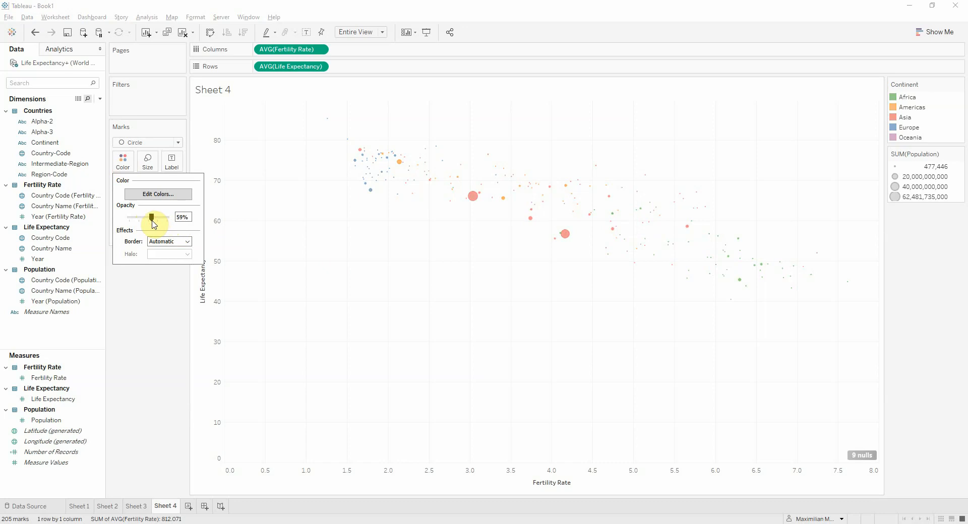
{"action": "left_click", "coordinate": [180, 300]}
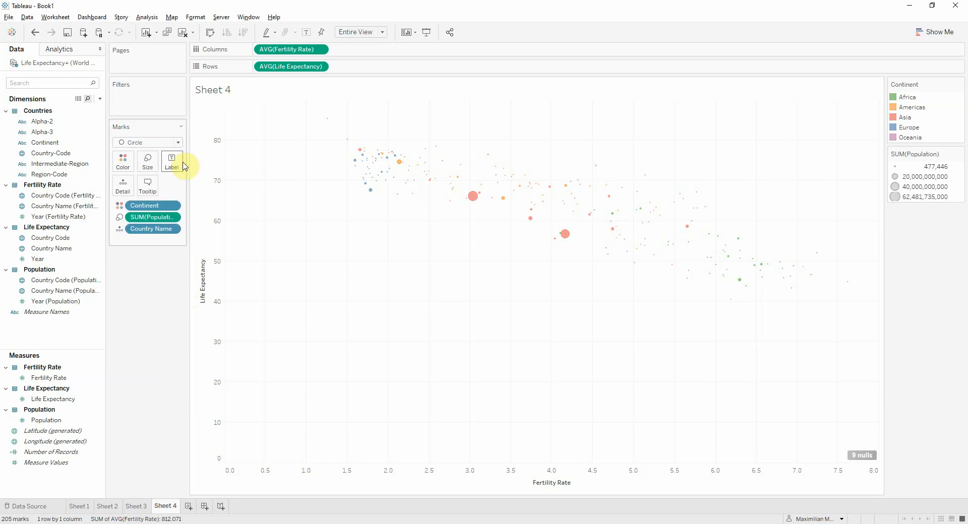
Enlarge the population bubbles to nearly the maximum mark size
{"action": "left_click", "coordinate": [153, 173]}
{"action": "left_click_drag", "start_coordinate": [166, 186], "coordinate": [223, 189]}
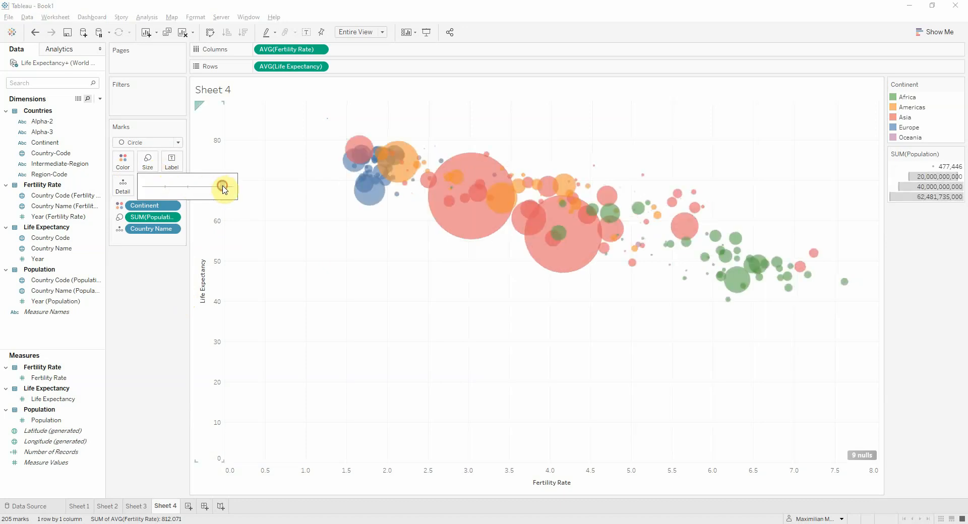
{"action": "left_click", "coordinate": [936, 286]}
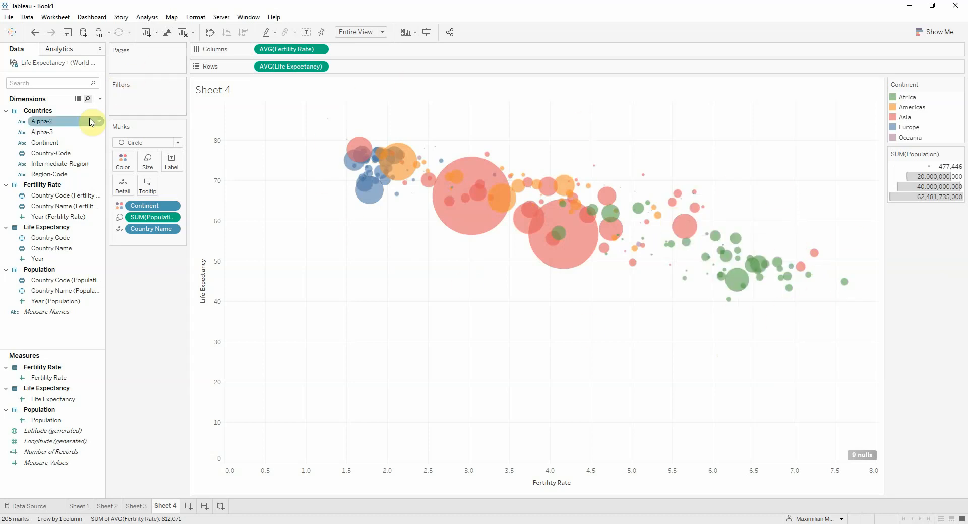
Add the Life Expectancy table's Year to Pages and check the workbook's animation settings
{"action": "left_click_drag", "start_coordinate": [55, 259], "coordinate": [141, 70]}
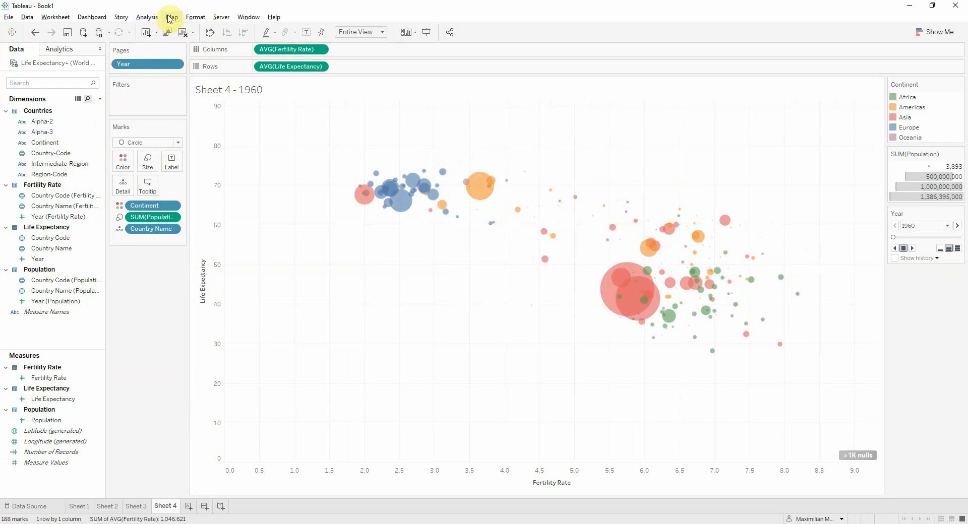
{"action": "left_click", "coordinate": [147, 18]}
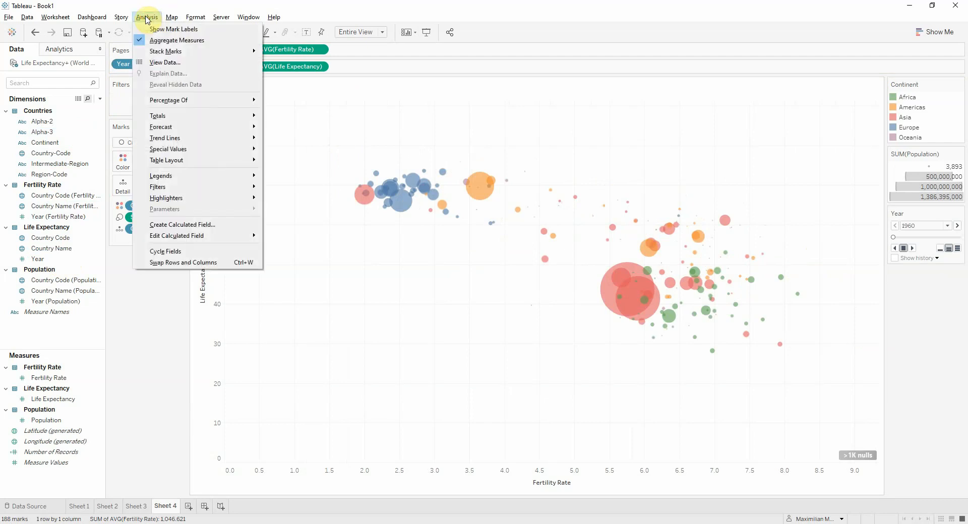
{"action": "mouse_move", "coordinate": [194, 17]}
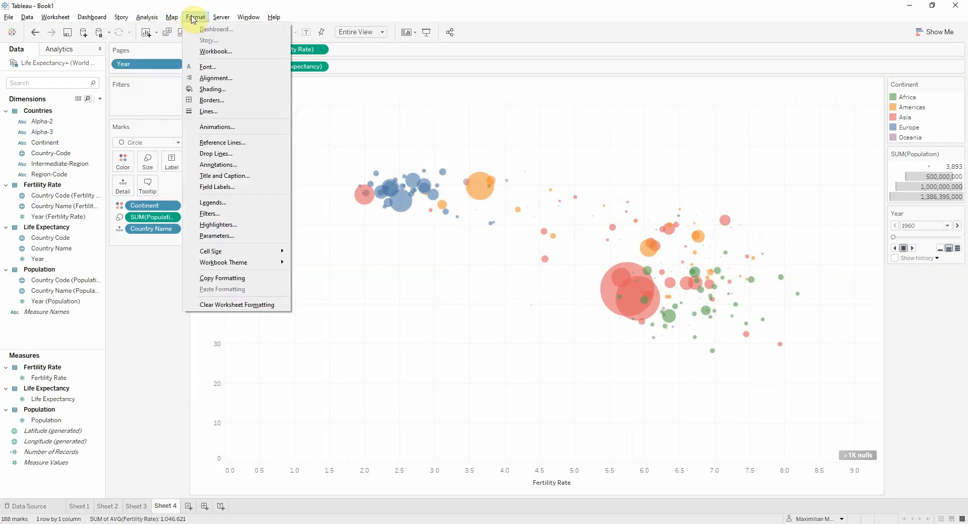
{"action": "left_click", "coordinate": [224, 125]}
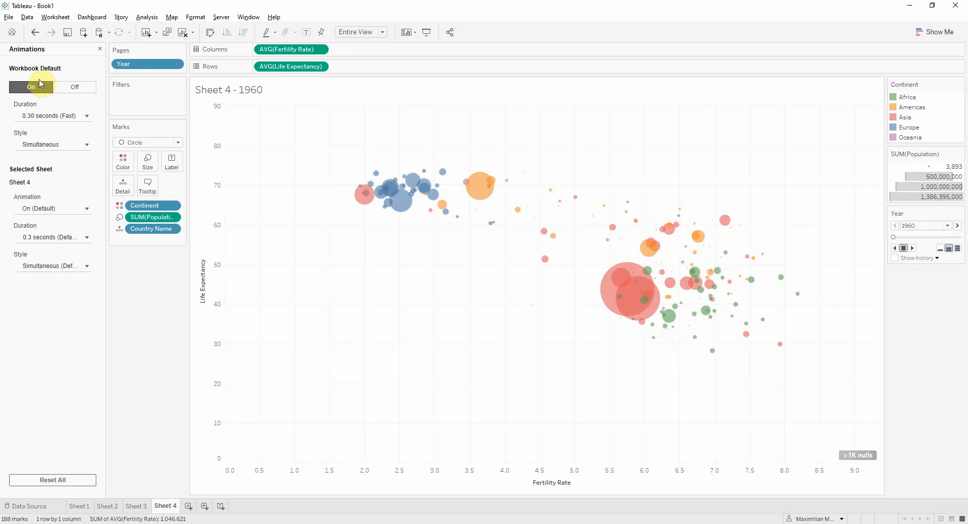
{"action": "left_click", "coordinate": [100, 51]}
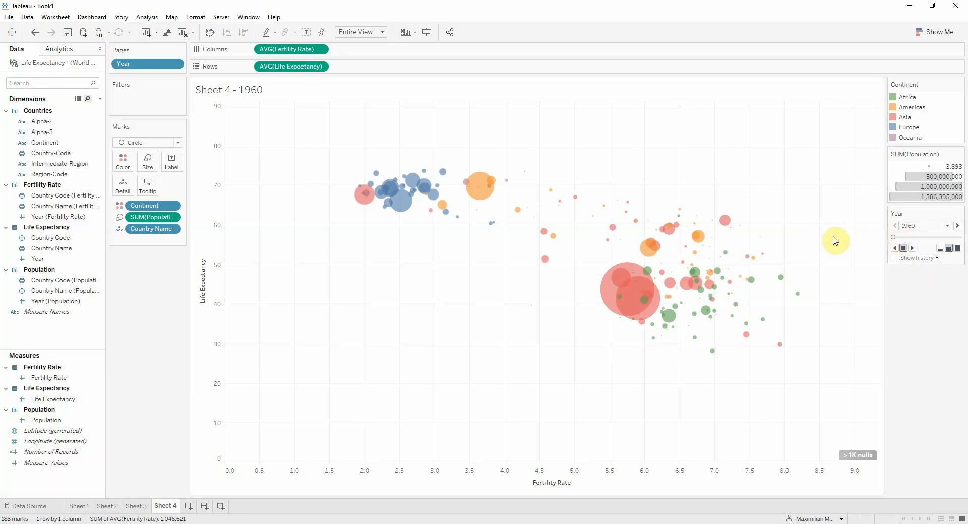
Examine the 1960 details of individual country bubbles across Africa, Asia and Europe
{"action": "mouse_move", "coordinate": [713, 275]}
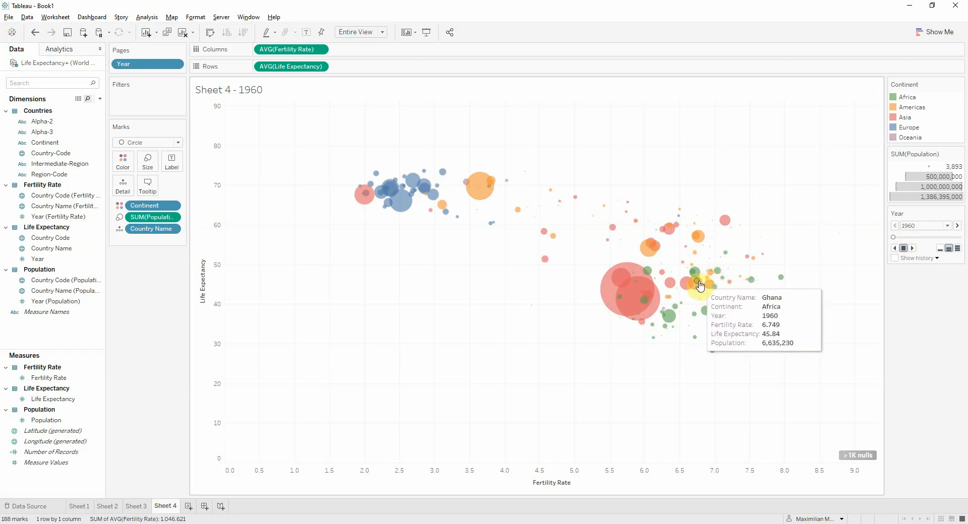
{"action": "mouse_move", "coordinate": [739, 295]}
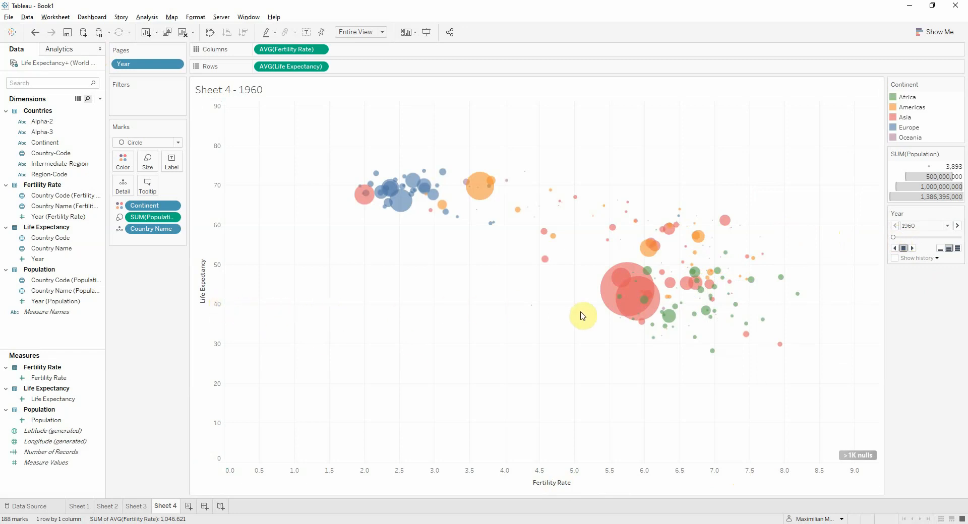
{"action": "mouse_move", "coordinate": [625, 313]}
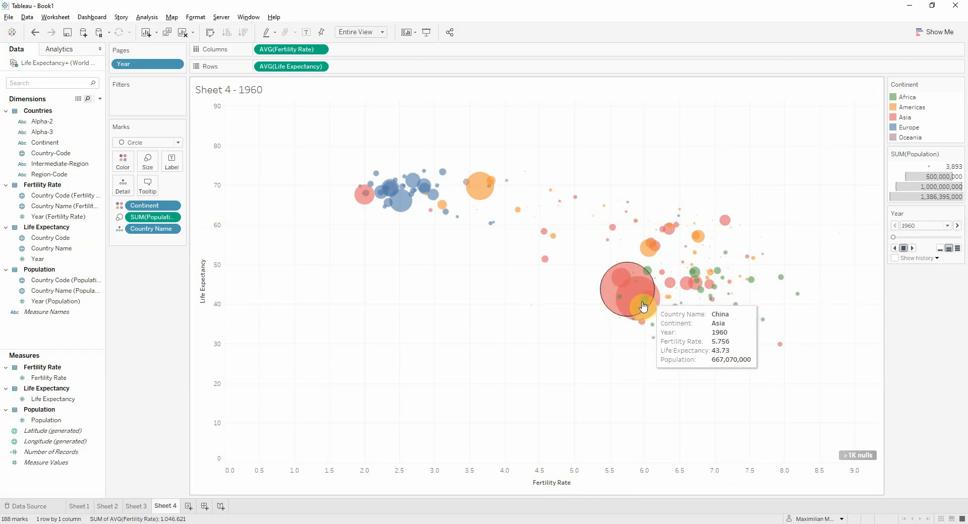
{"action": "mouse_move", "coordinate": [369, 203]}
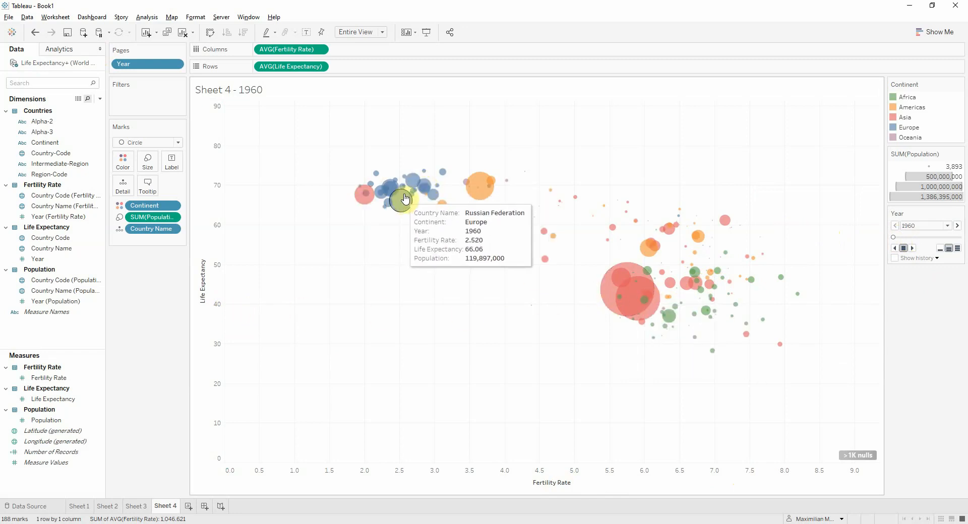
{"action": "mouse_move", "coordinate": [413, 189]}
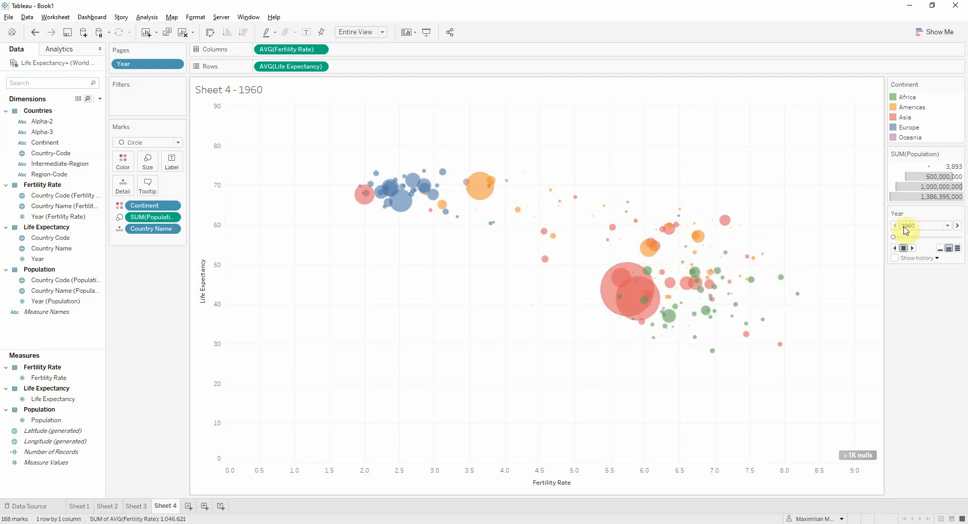
Set the Year playback to the fastest speed and play it forward from 1960 to 2017, inspecting country bubbles
{"action": "left_click", "coordinate": [957, 248]}
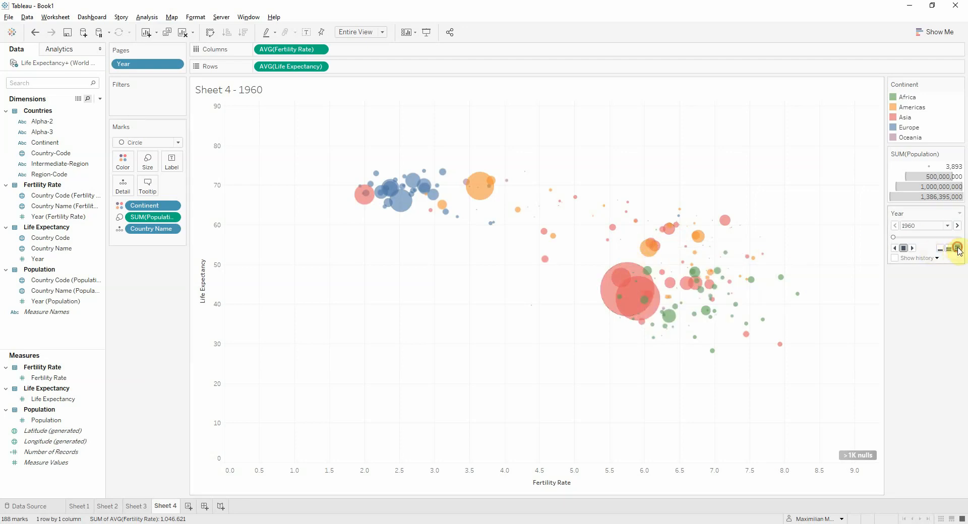
{"action": "left_click", "coordinate": [914, 249]}
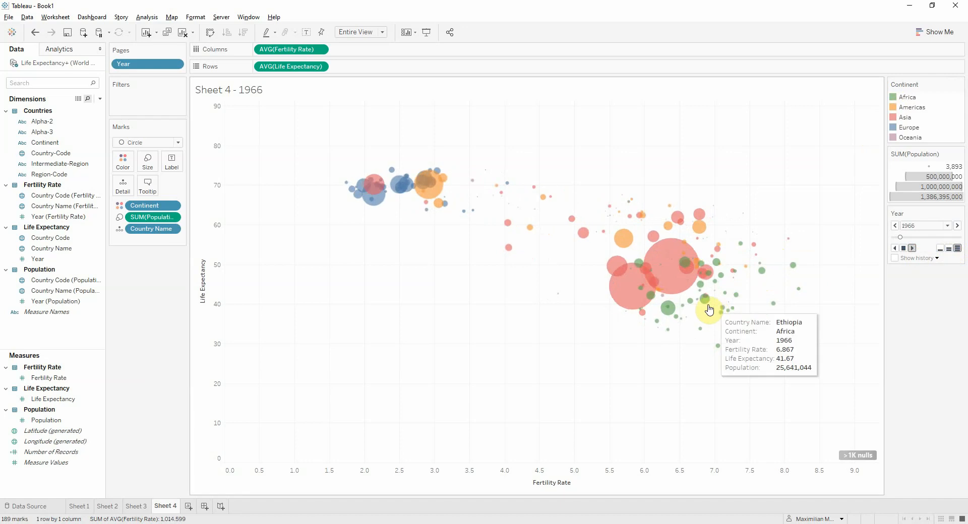
{"action": "mouse_move", "coordinate": [363, 196]}
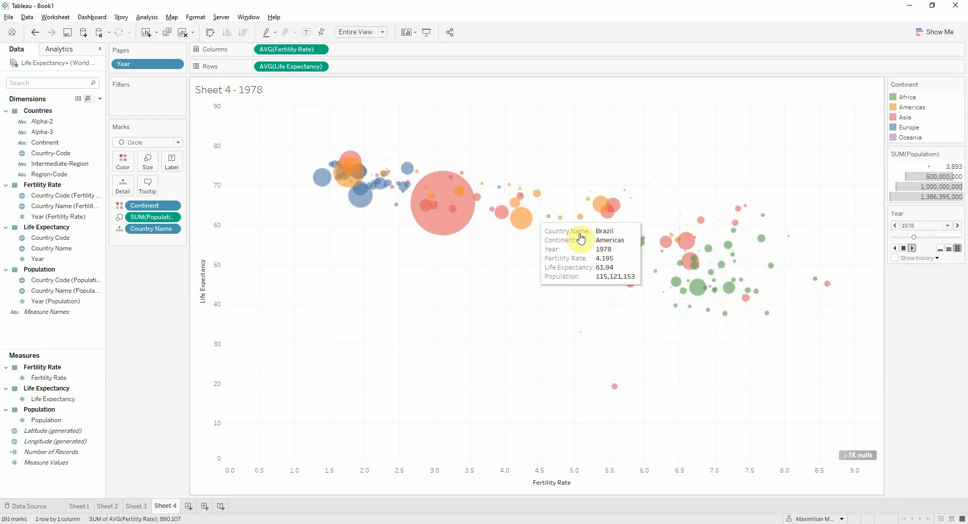
{"action": "mouse_move", "coordinate": [578, 252]}
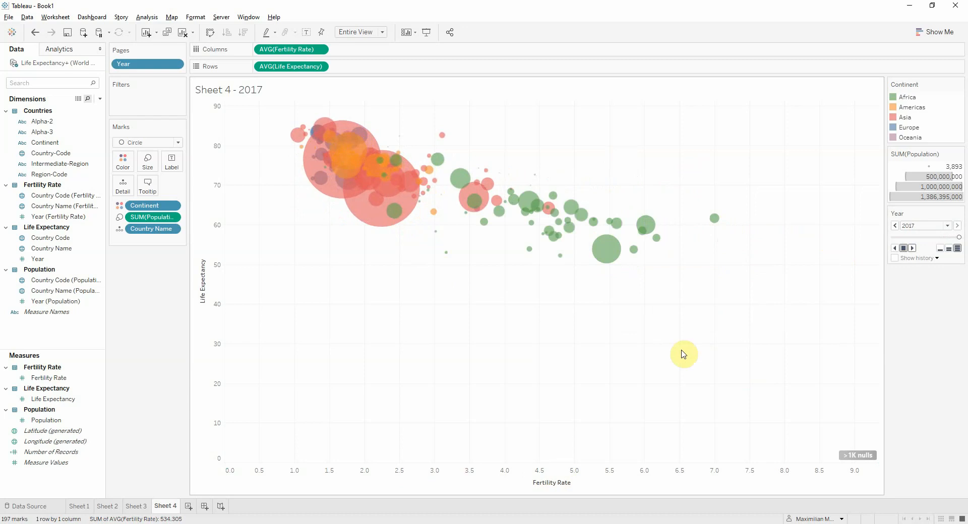
{"action": "mouse_move", "coordinate": [393, 221]}
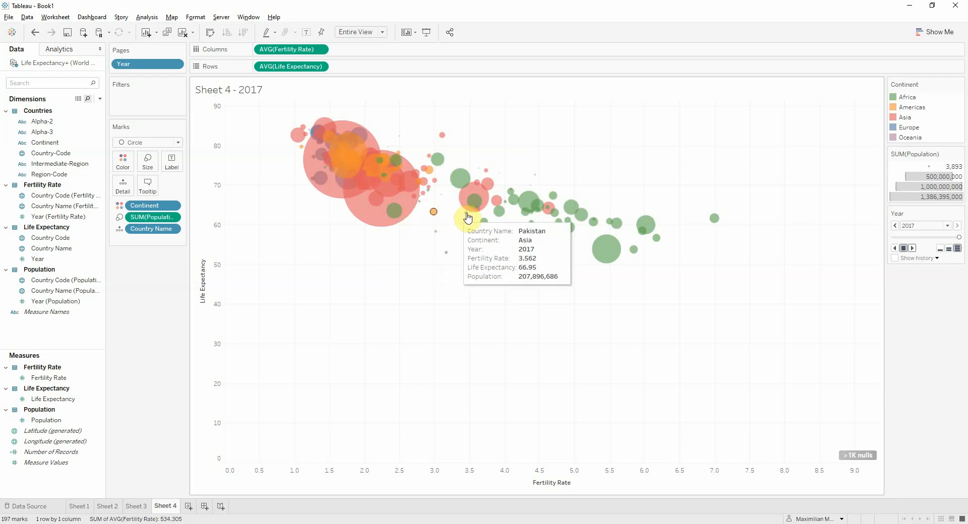
Show the highlighter for Country Name and return the Year page to 1960
{"action": "left_click", "coordinate": [172, 229]}
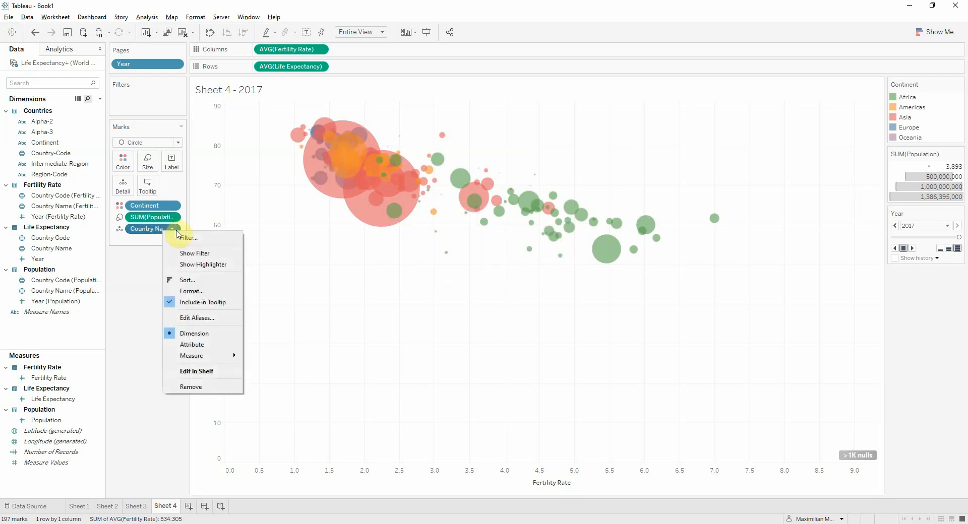
{"action": "left_click", "coordinate": [207, 263]}
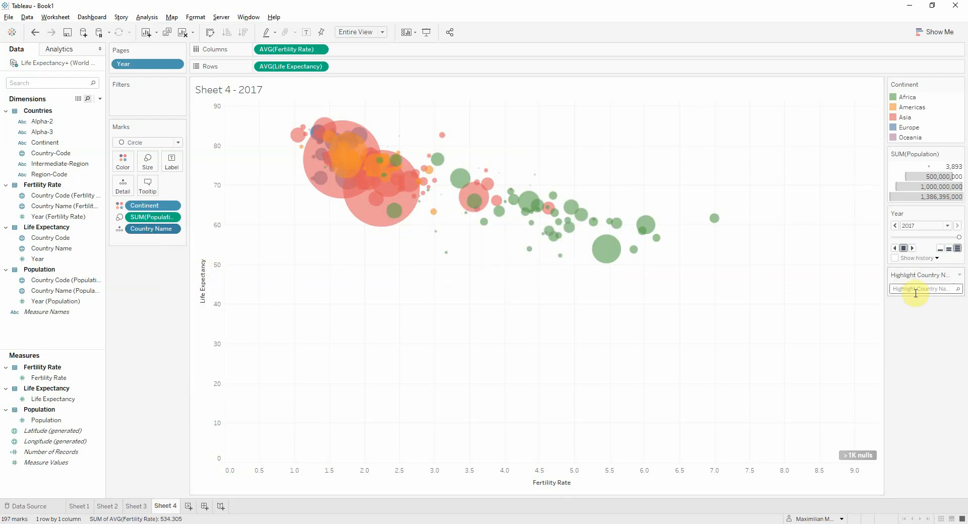
{"action": "left_click_drag", "start_coordinate": [958, 237], "coordinate": [862, 237]}
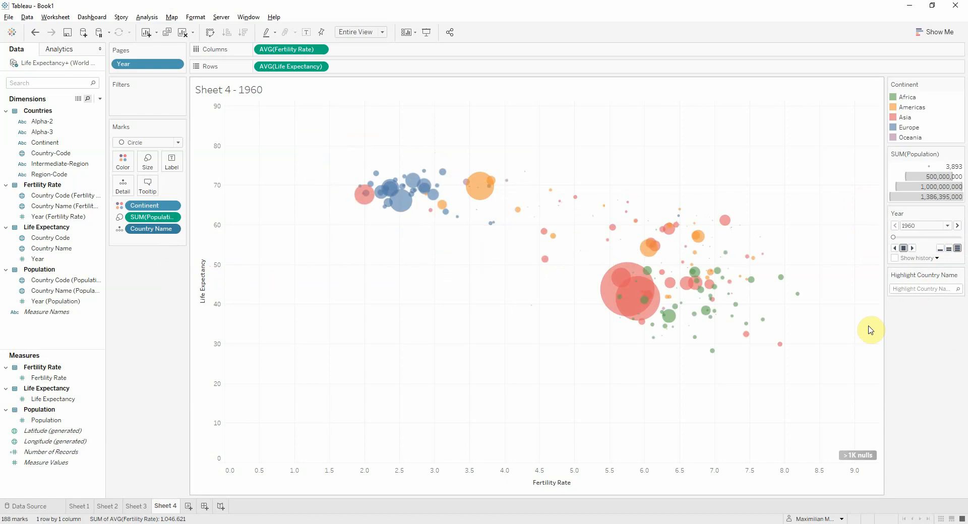
Highlight Romania, play the Year pages forward from 1960 at medium speed and stop at 1971 to follow its bubble
{"action": "left_click", "coordinate": [921, 290]}
{"action": "type", "text": "romania"}
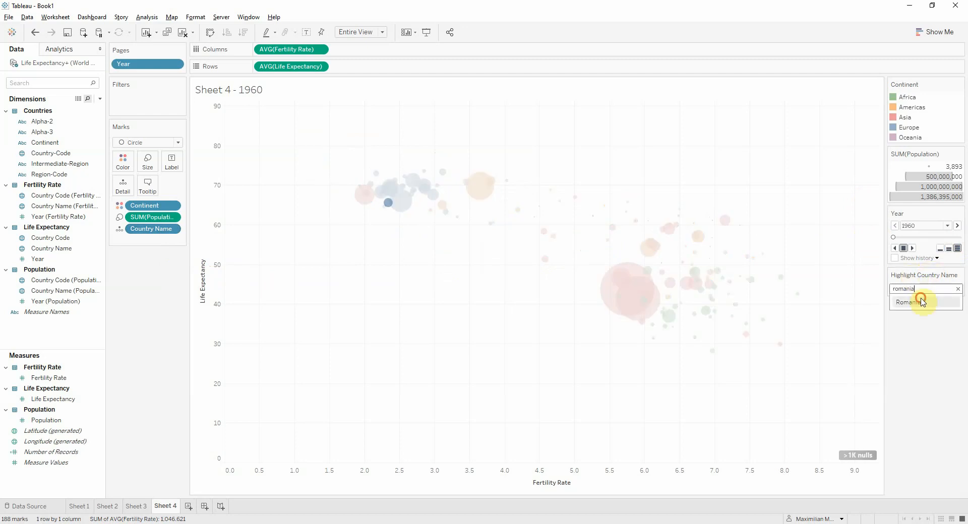
{"action": "left_click", "coordinate": [915, 302]}
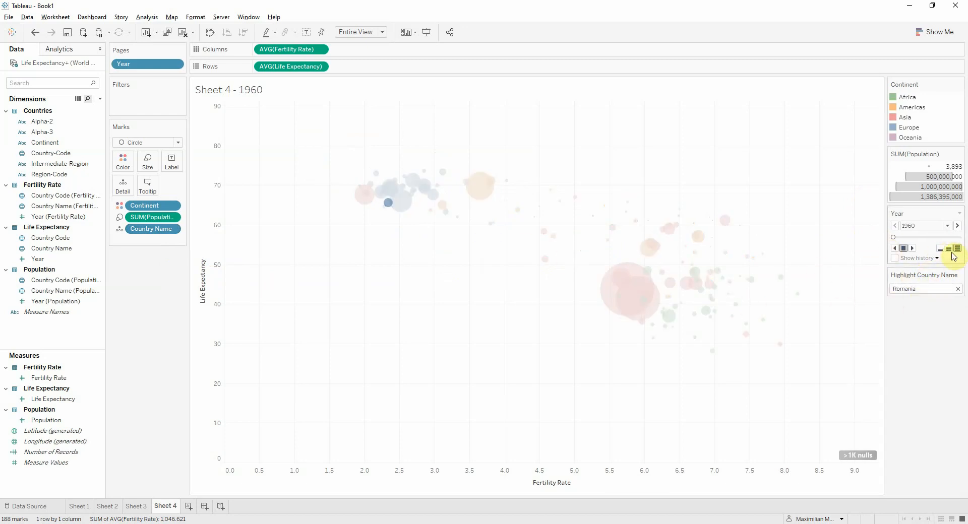
{"action": "left_click", "coordinate": [911, 249]}
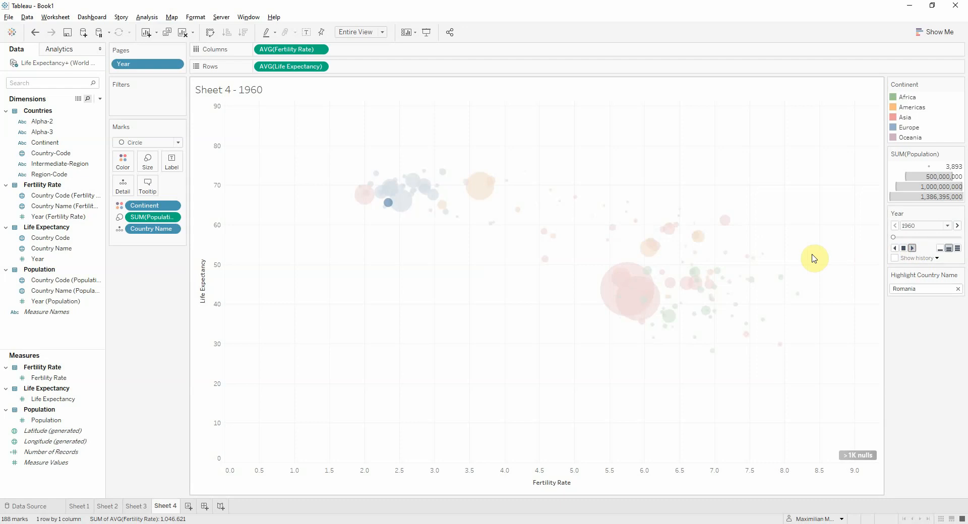
{"action": "mouse_move", "coordinate": [374, 200]}
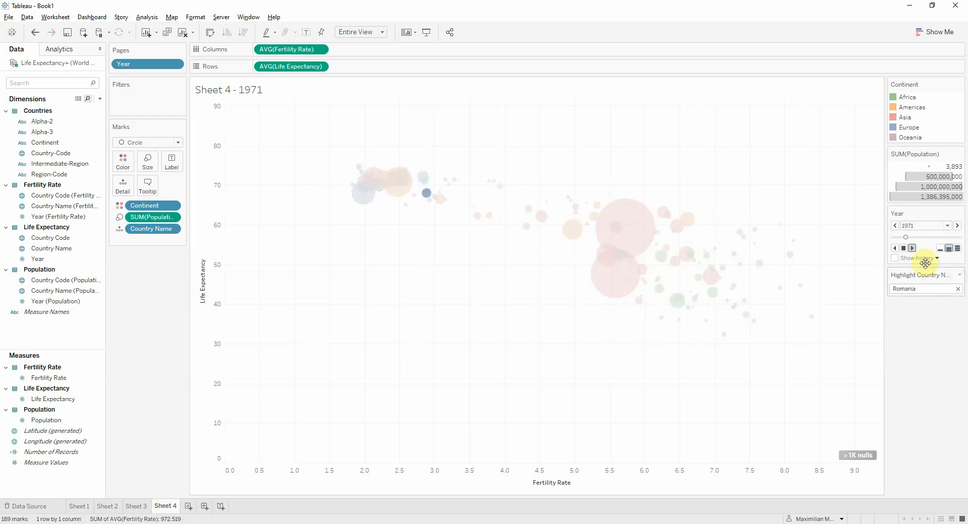
{"action": "left_click", "coordinate": [904, 248]}
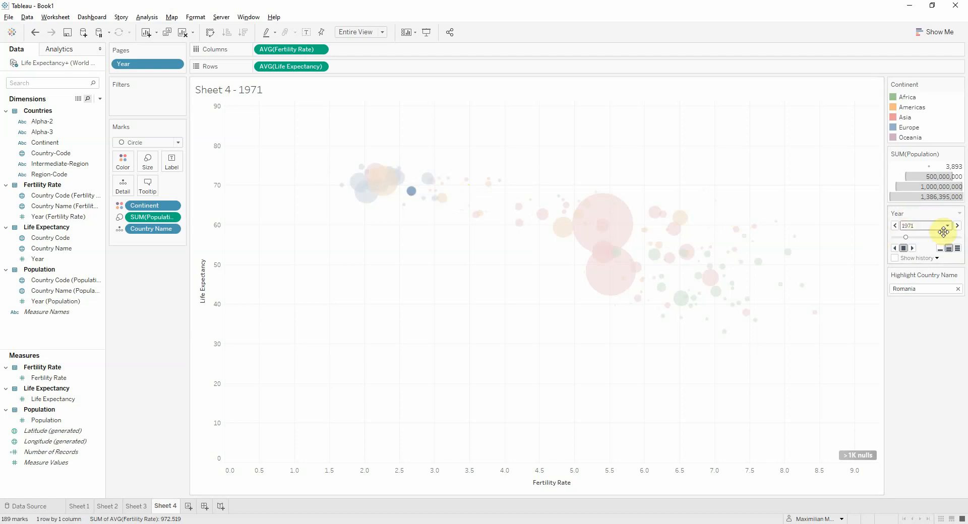
Step the Year back one page at a time to 1966, then forward to 1967, comparing Romania's bubble position
{"action": "left_click", "coordinate": [895, 225]}
{"action": "left_click", "coordinate": [897, 228]}
{"action": "left_click", "coordinate": [897, 228]}
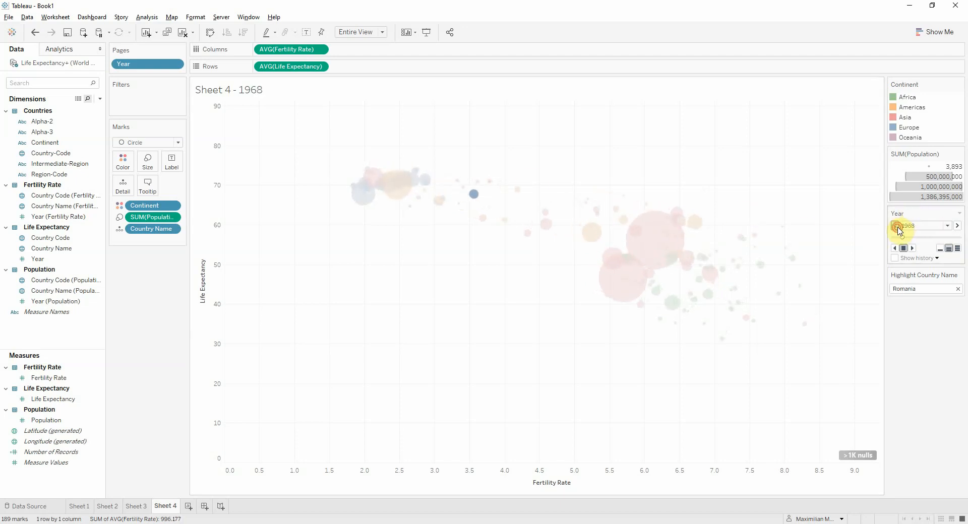
{"action": "left_click", "coordinate": [897, 228]}
{"action": "left_click", "coordinate": [896, 226]}
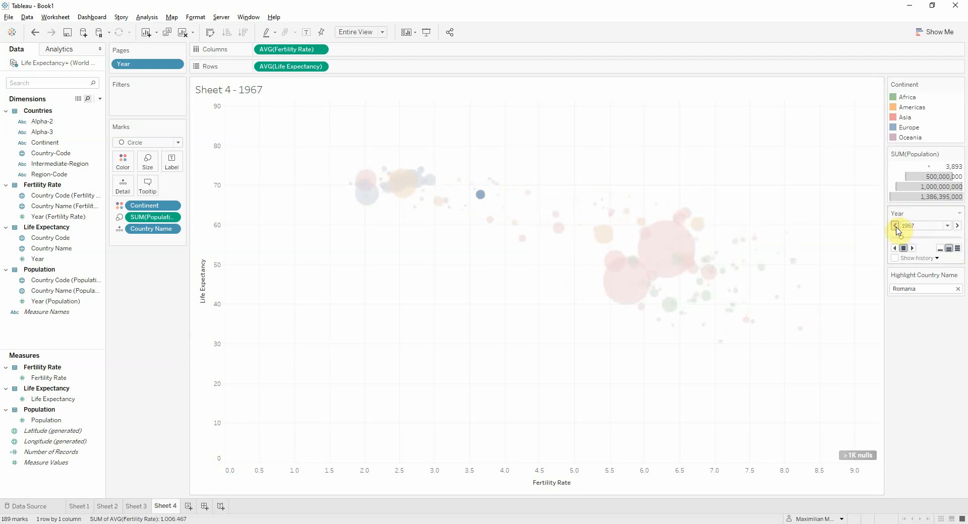
{"action": "left_click", "coordinate": [896, 226]}
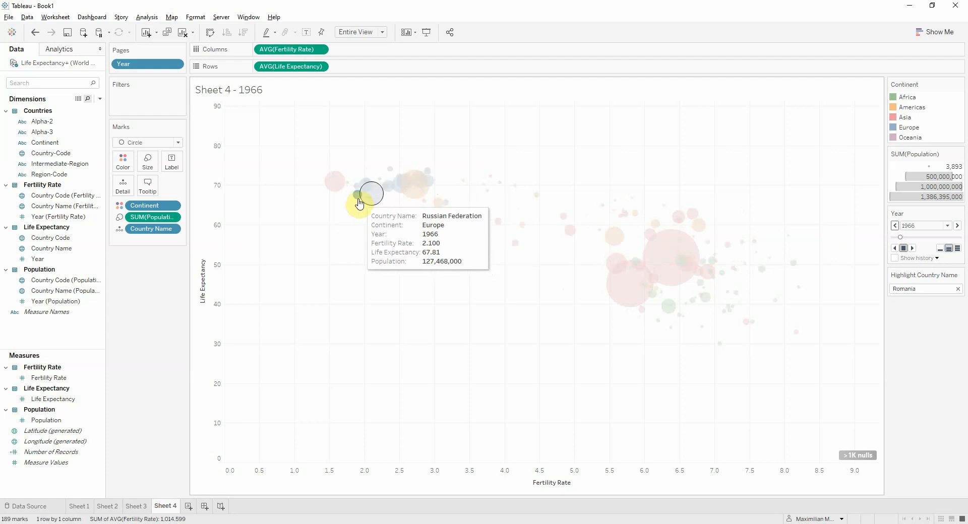
{"action": "left_click", "coordinate": [957, 226]}
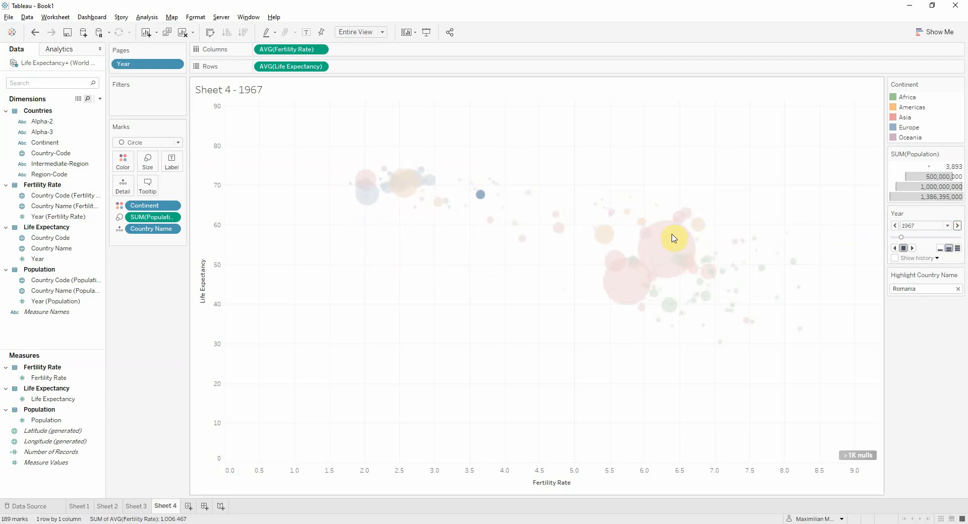
{"action": "mouse_move", "coordinate": [480, 197]}
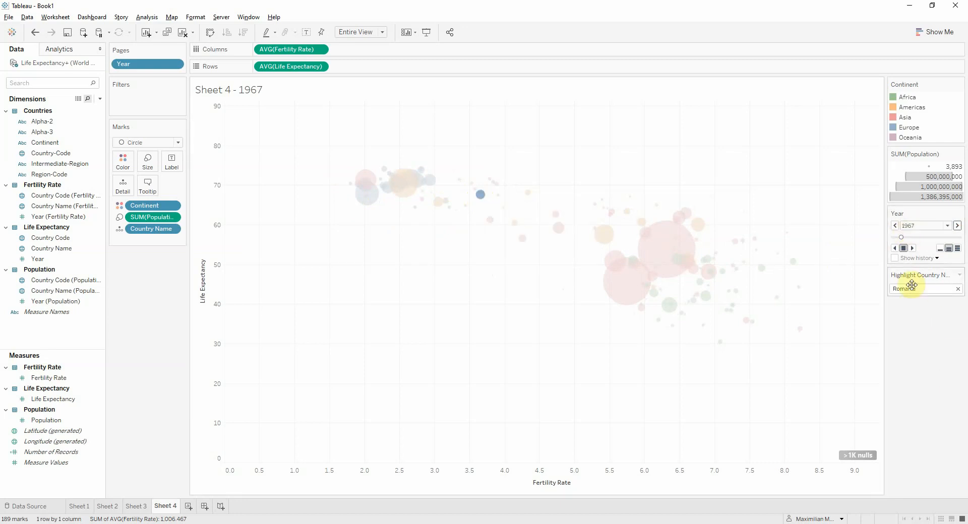
Clear the Romania highlight and move the Year page to 2017
{"action": "left_click", "coordinate": [957, 289]}
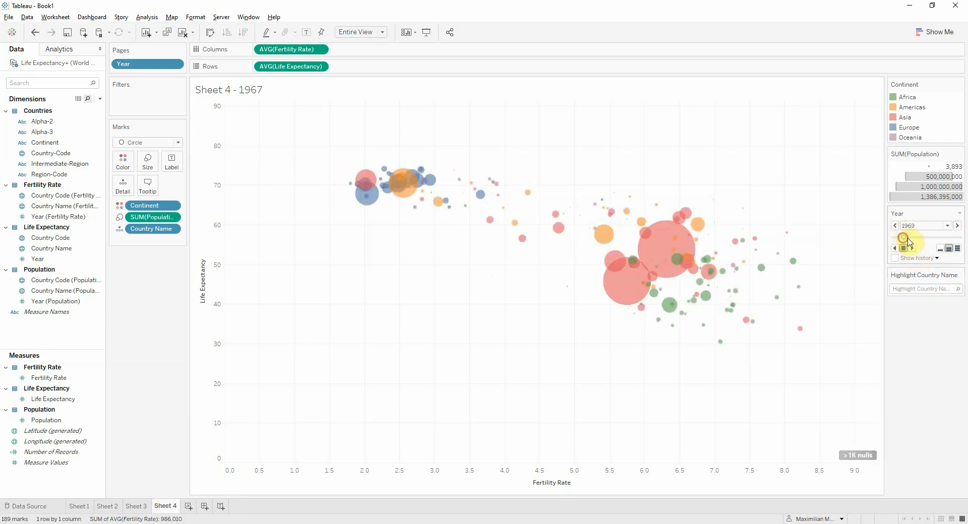
{"action": "left_click_drag", "start_coordinate": [901, 238], "coordinate": [962, 238]}
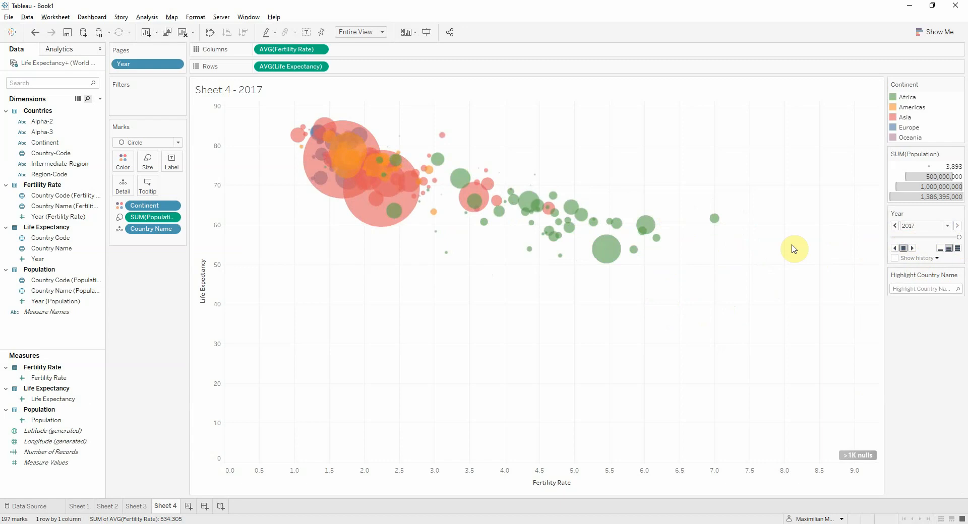